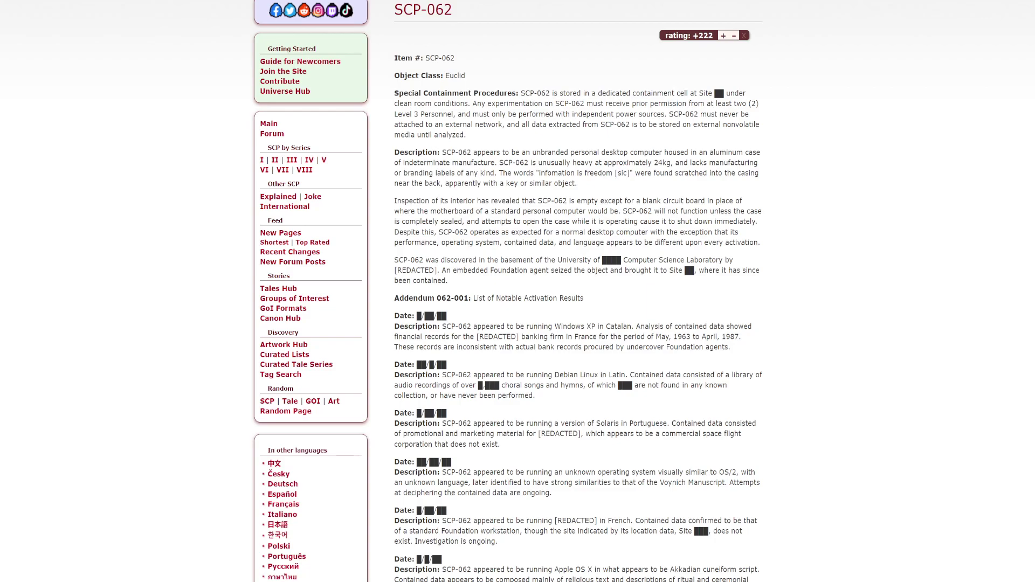
scroll(518, 291, down, 1)
scroll(518, 291, down, 1)
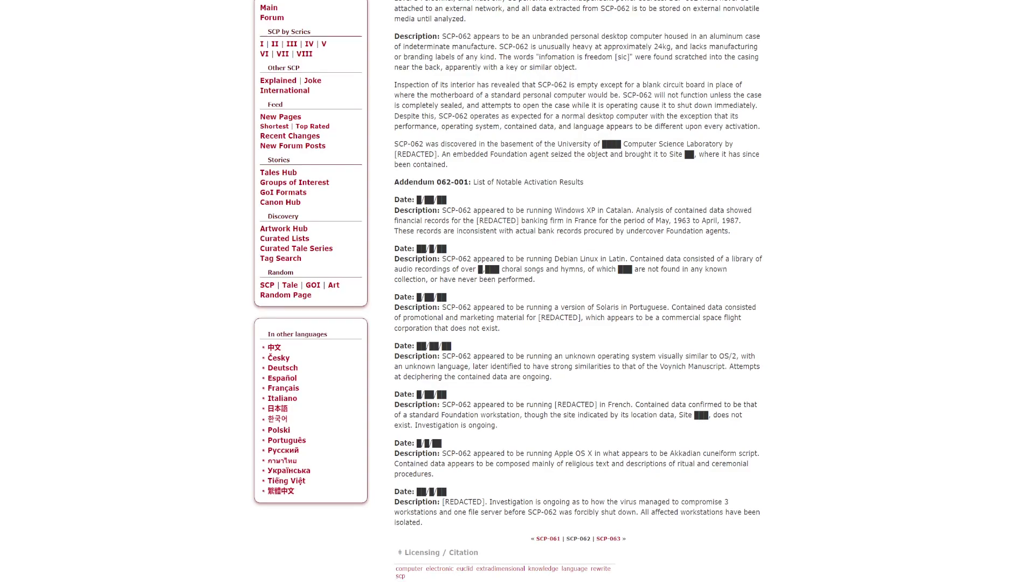
scroll(518, 291, down, 1)
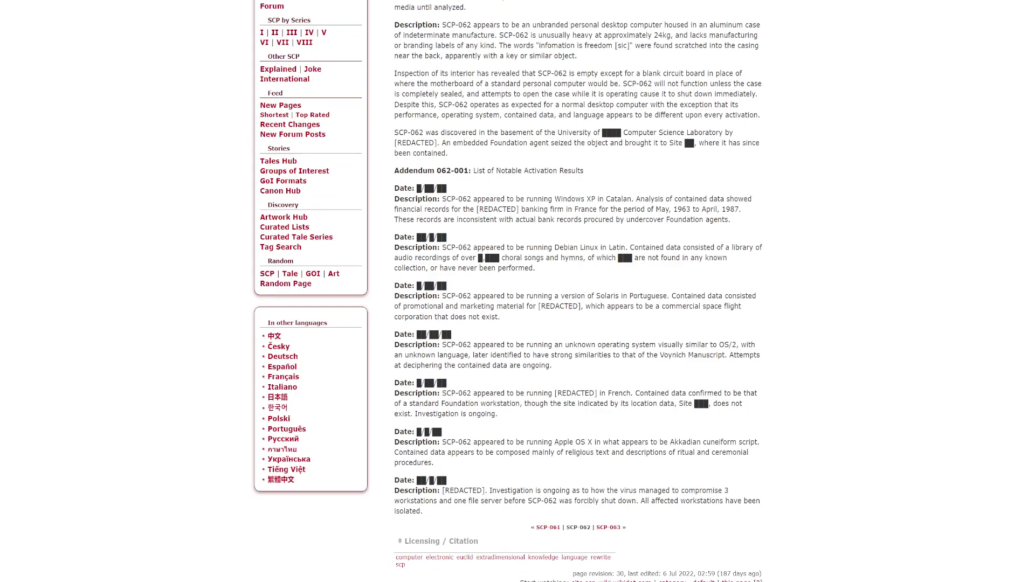